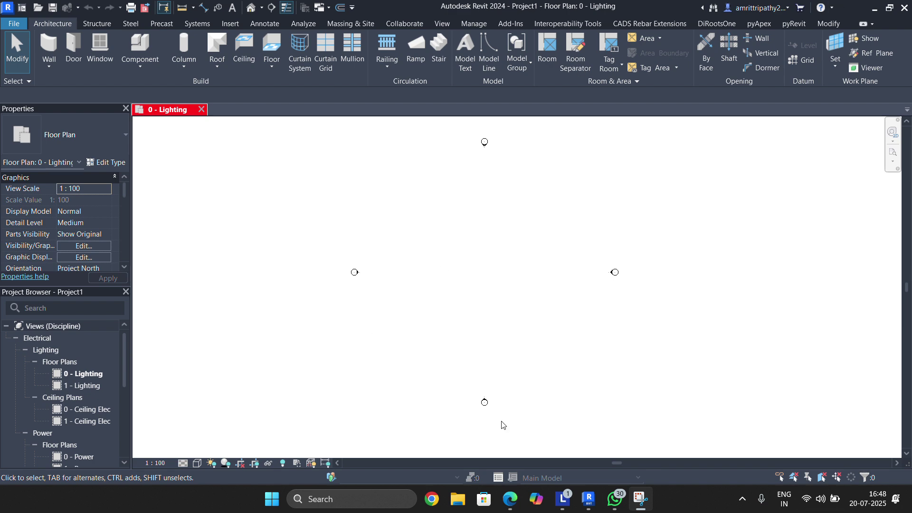
Step: Search the web in Edge for 'Autodesk student ID'
left_click(511, 499)
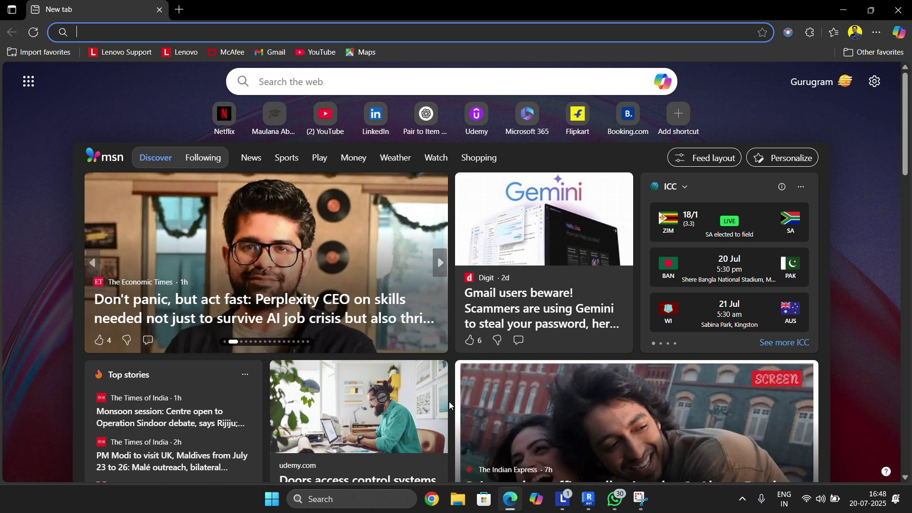
type("Au")
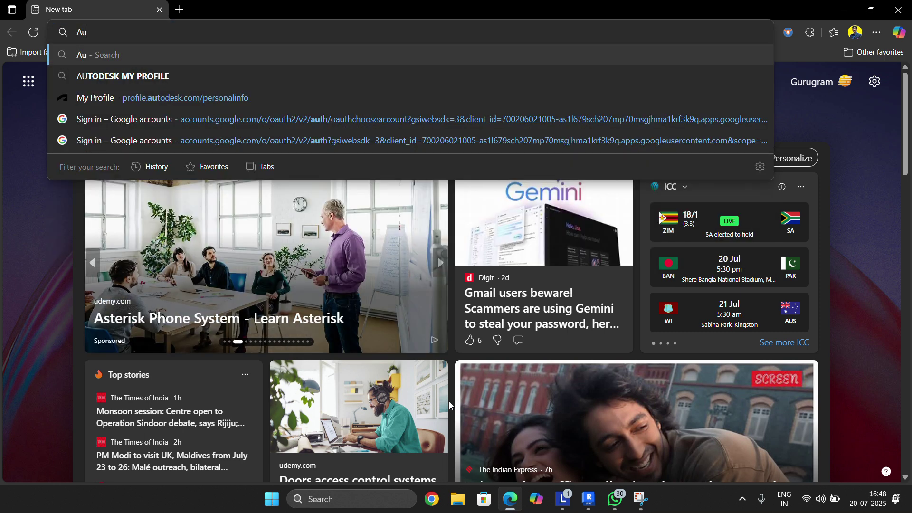
type("todesk ")
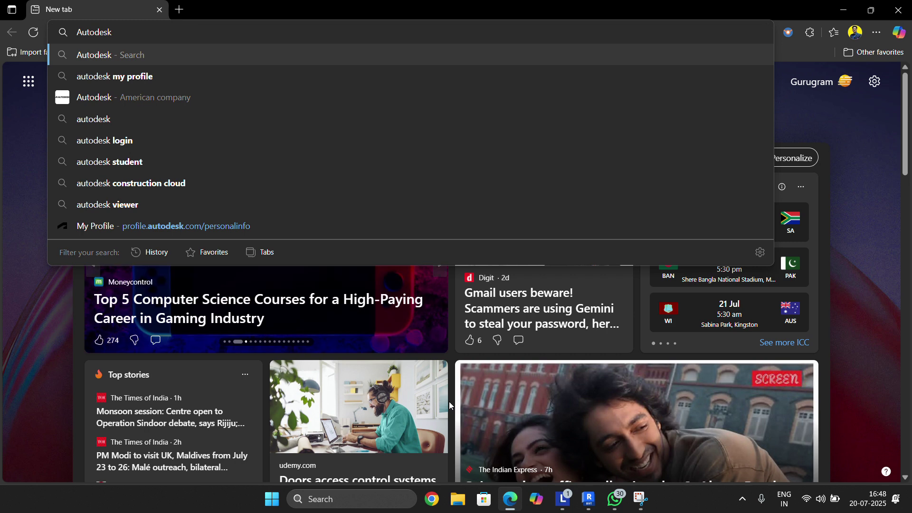
type("st")
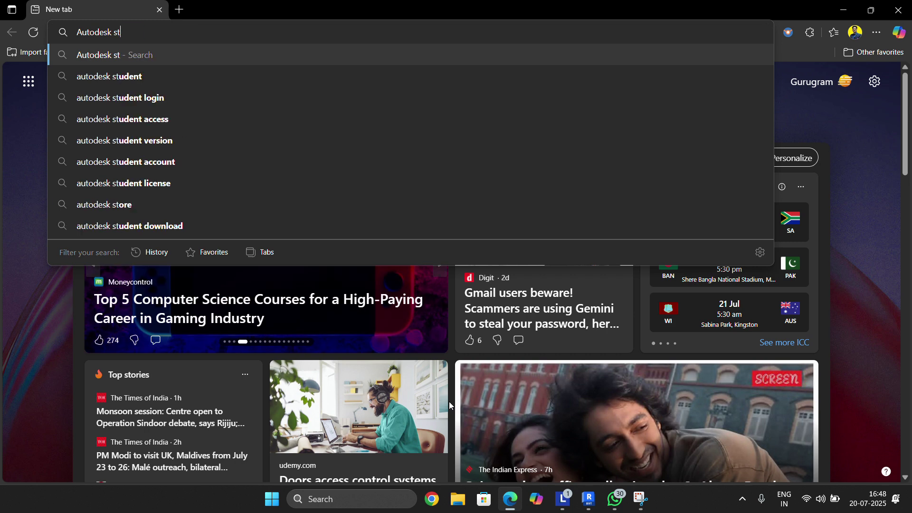
type("udent ")
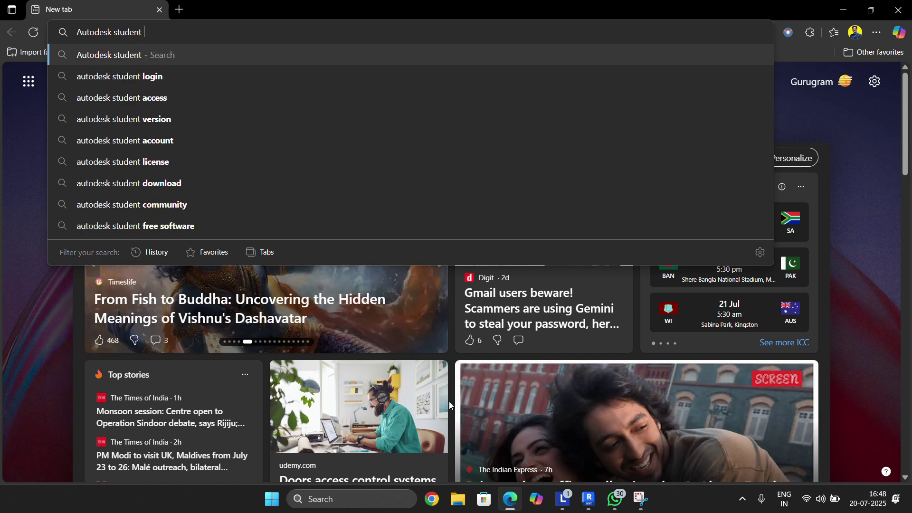
type("ID")
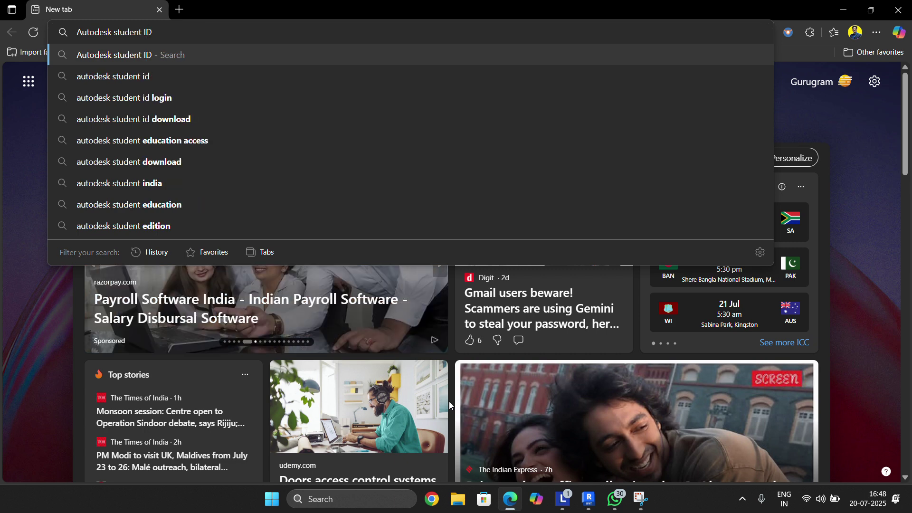
key("Return")
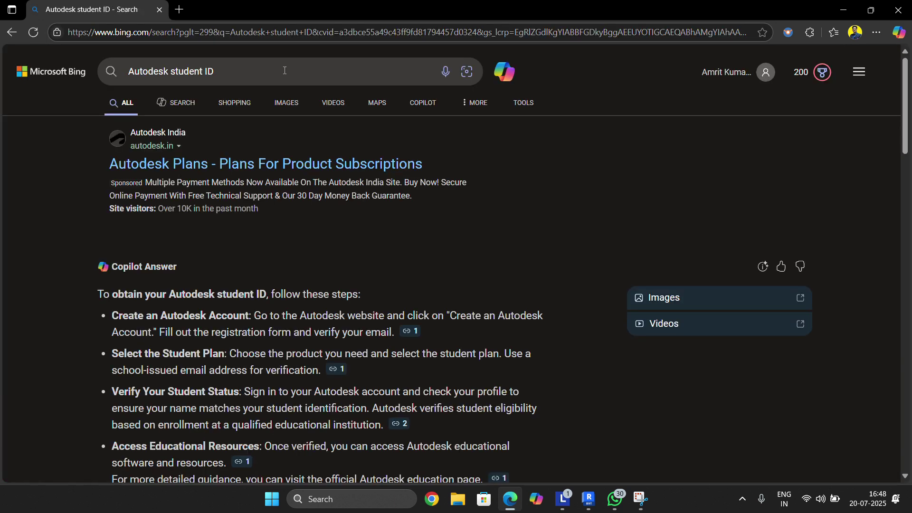
Step: Open the 'Autodesk Student Access to Education Downloads' result from the Bing results
scroll(233, 209, "down", 9)
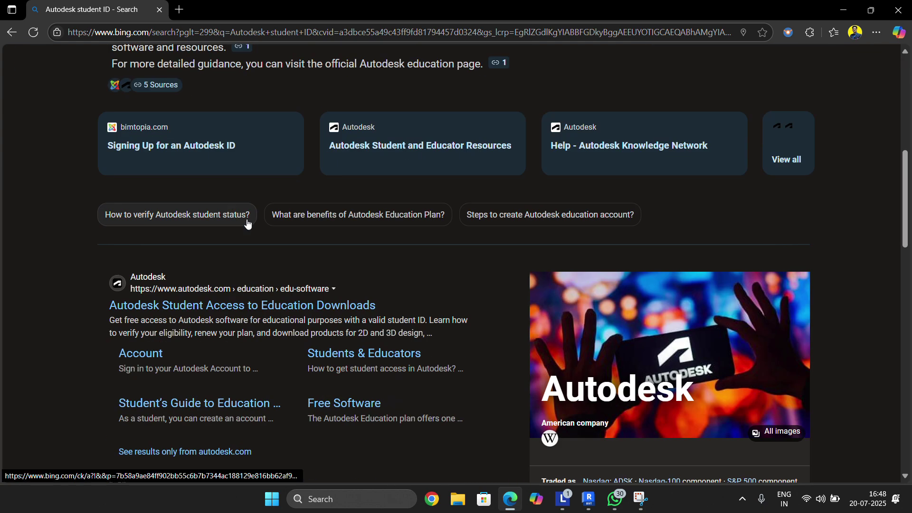
scroll(393, 391, "up", 9)
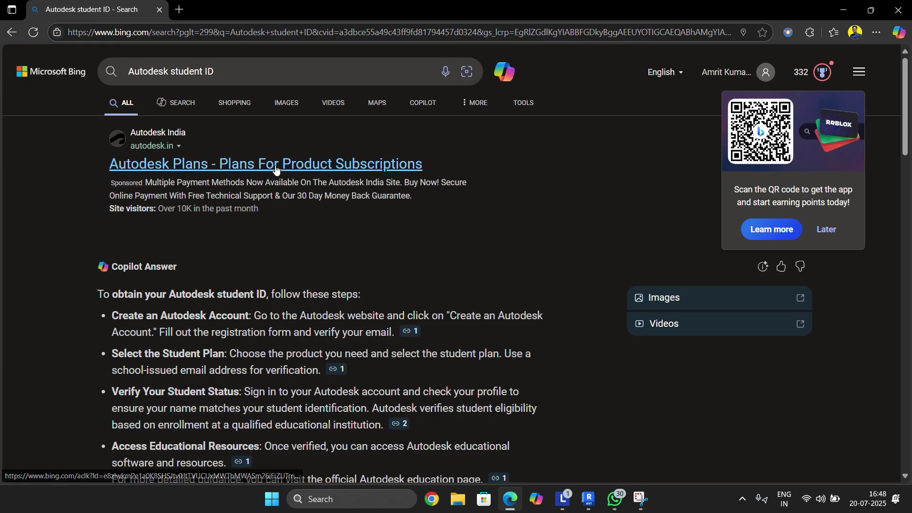
scroll(276, 170, "down", 11)
scroll(304, 200, "down", 2)
scroll(320, 215, "up", 3)
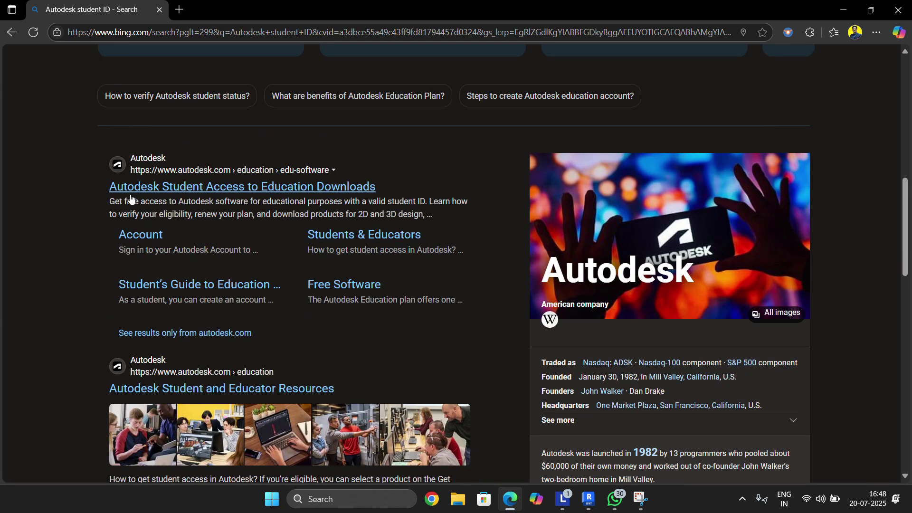
left_click(350, 190)
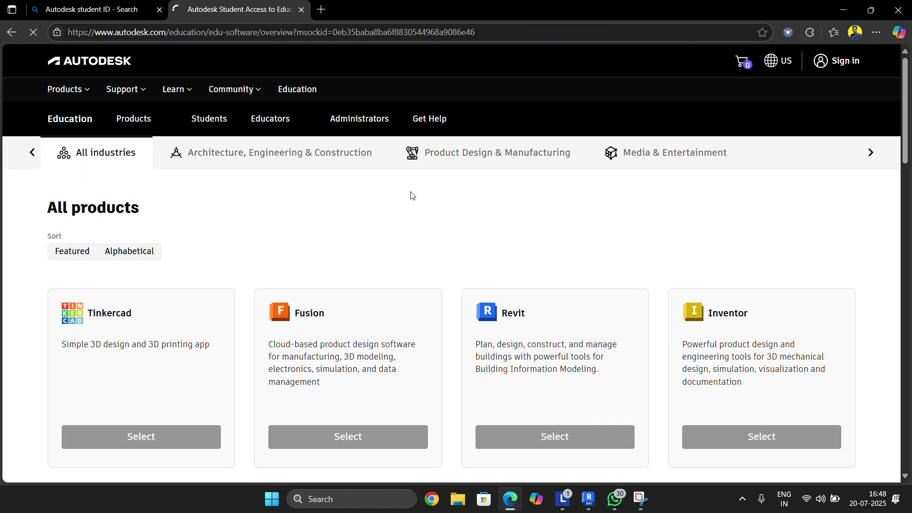
Step: Start Autodesk sign-in from the header's Sign in button, retrying until the page responds
left_click(843, 64)
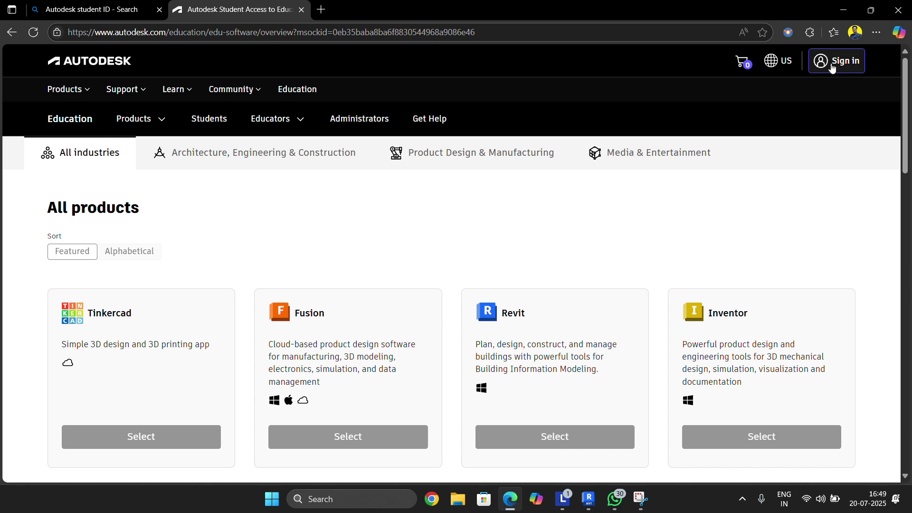
scroll(677, 273, "down", 5)
scroll(679, 271, "up", 5)
scroll(711, 267, "down", 1)
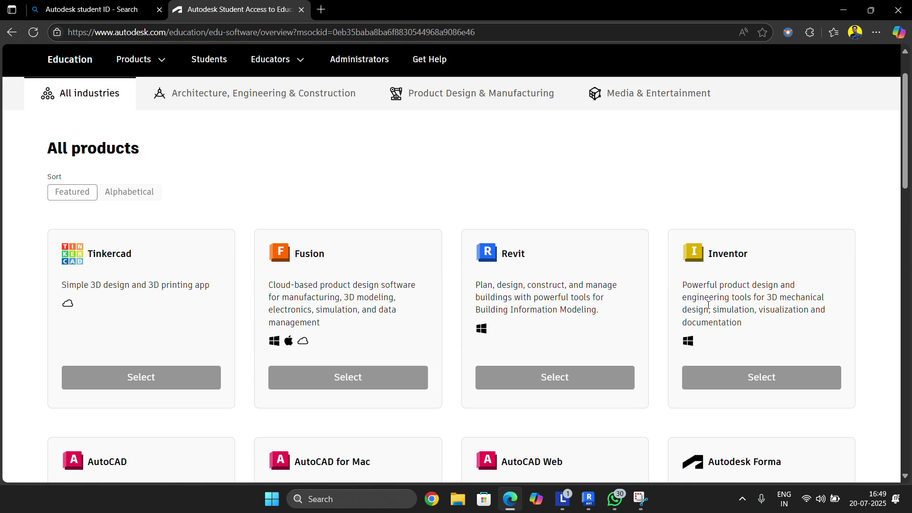
scroll(708, 305, "up", 1)
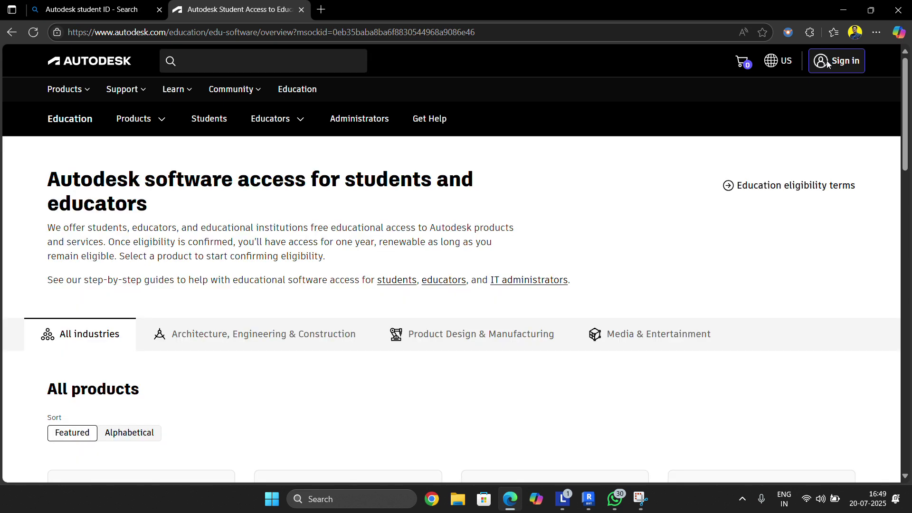
left_click(839, 64)
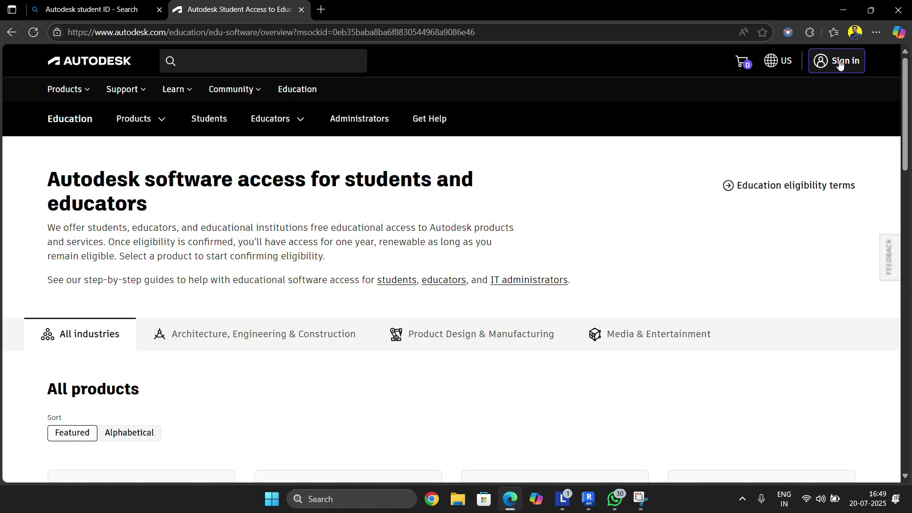
scroll(678, 218, "down", 1)
scroll(718, 163, "up", 1)
Step: Sign in with the account e-mail and password, then enter the emailed verification code
left_click(840, 63)
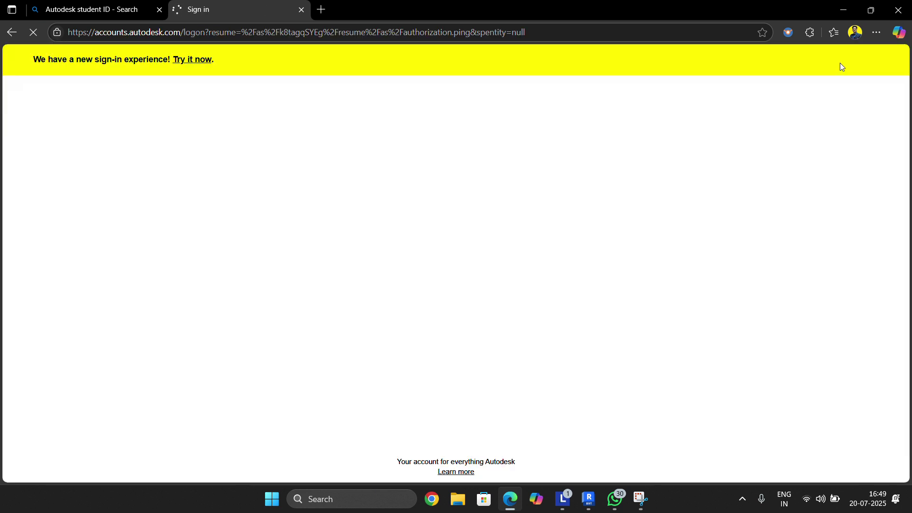
left_click(472, 198)
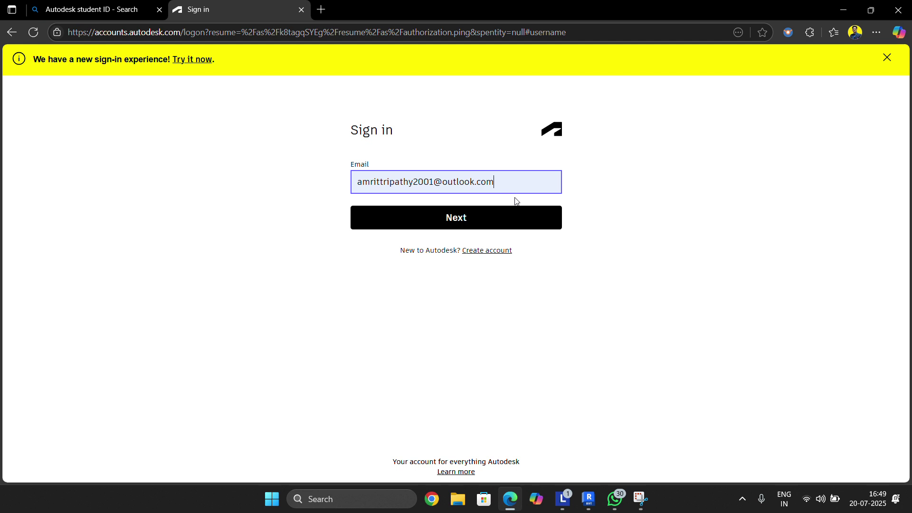
left_click(499, 225)
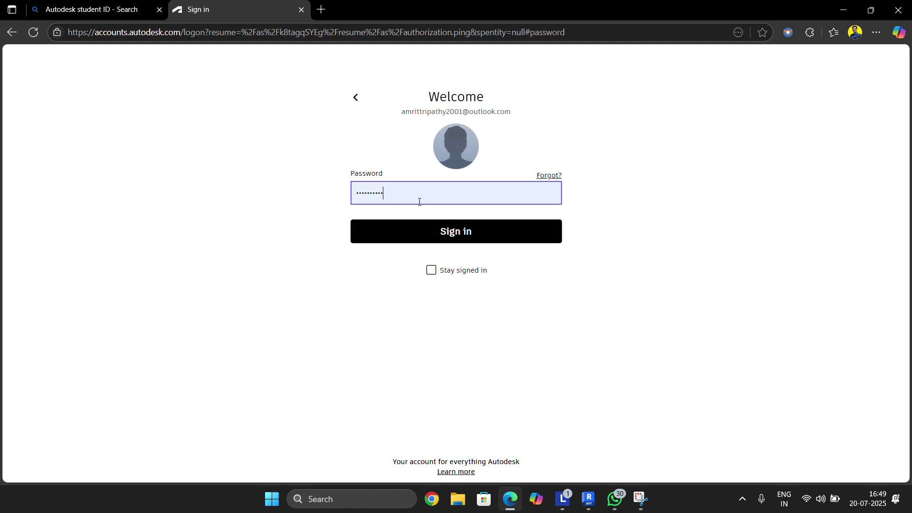
left_click(463, 232)
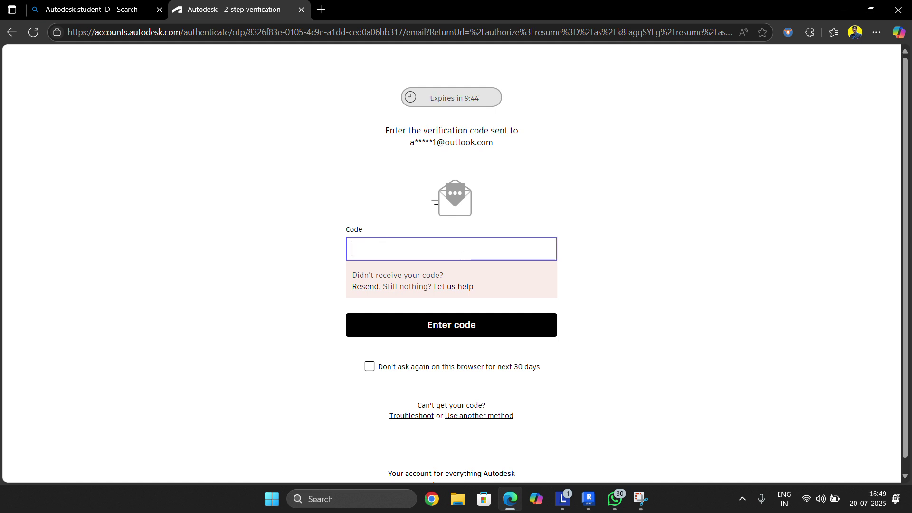
left_click(431, 331)
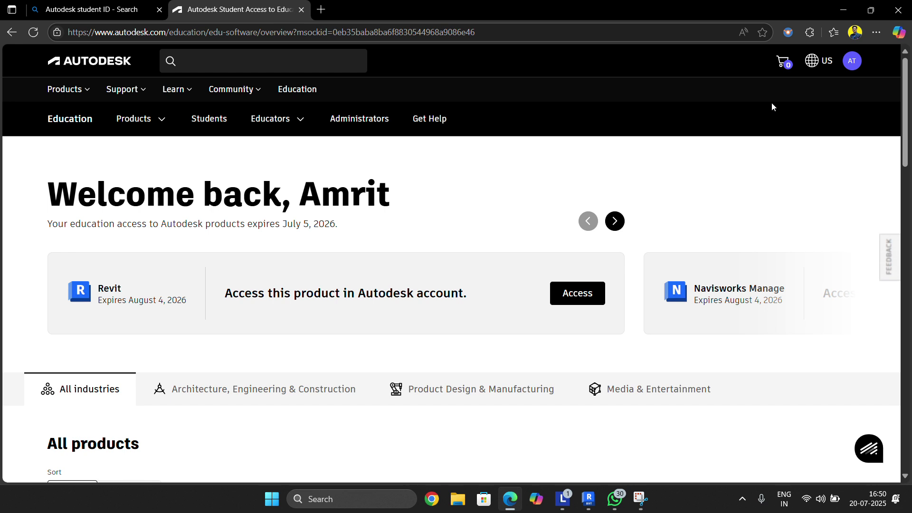
Step: Check the account menu, then scroll the All products catalogue and expand it with Show All
left_click(858, 61)
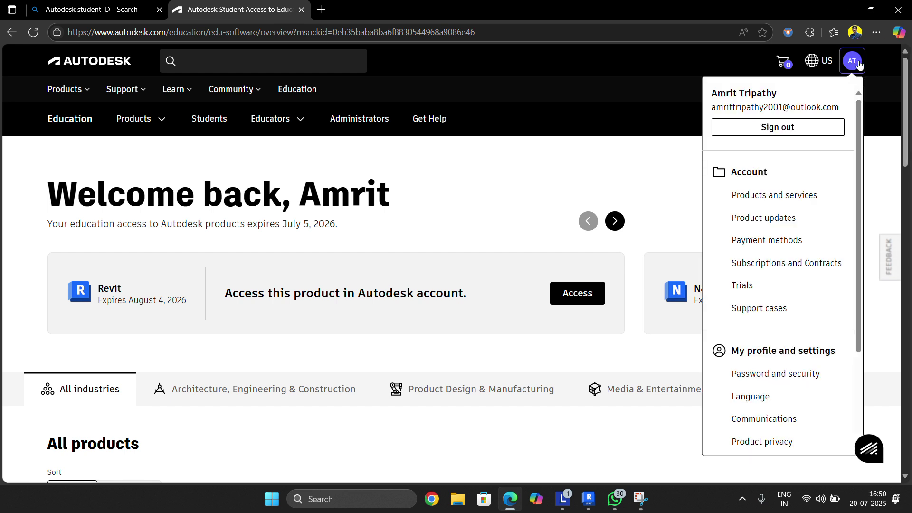
left_click(607, 157)
scroll(601, 185, "down", 5)
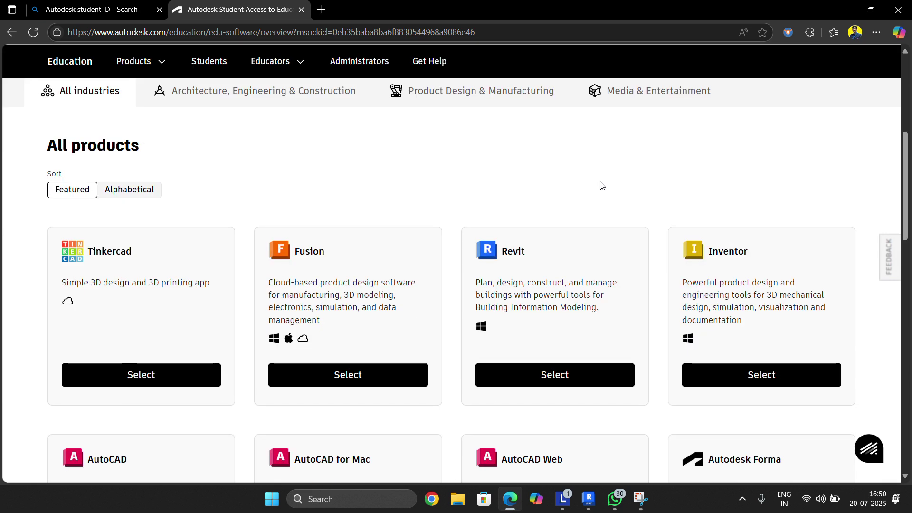
scroll(602, 186, "down", 2)
scroll(600, 194, "up", 2)
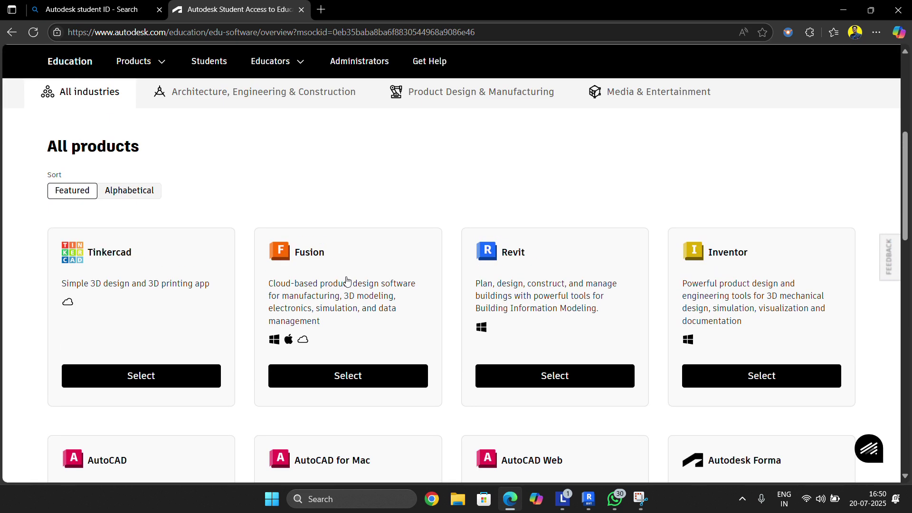
scroll(436, 259, "down", 1)
scroll(470, 250, "down", 2)
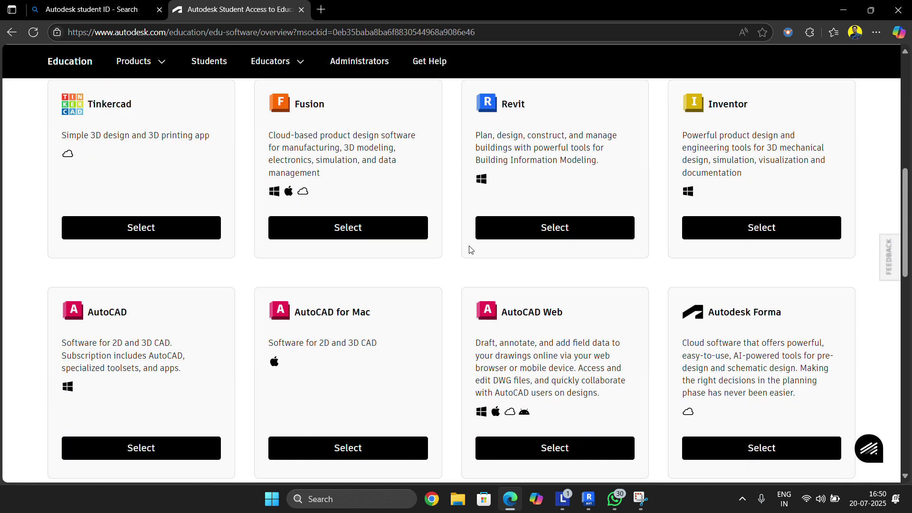
scroll(469, 249, "up", 1)
scroll(469, 248, "down", 2)
scroll(489, 228, "up", 2)
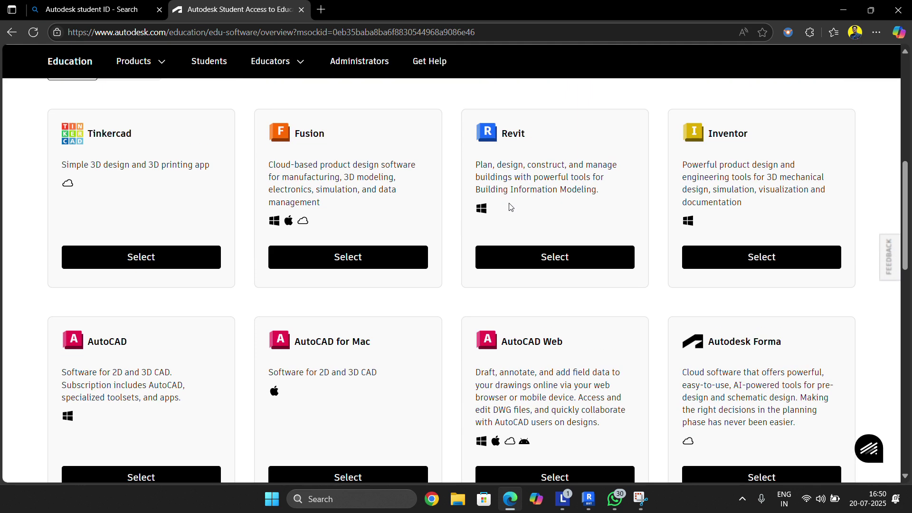
scroll(275, 261, "down", 2)
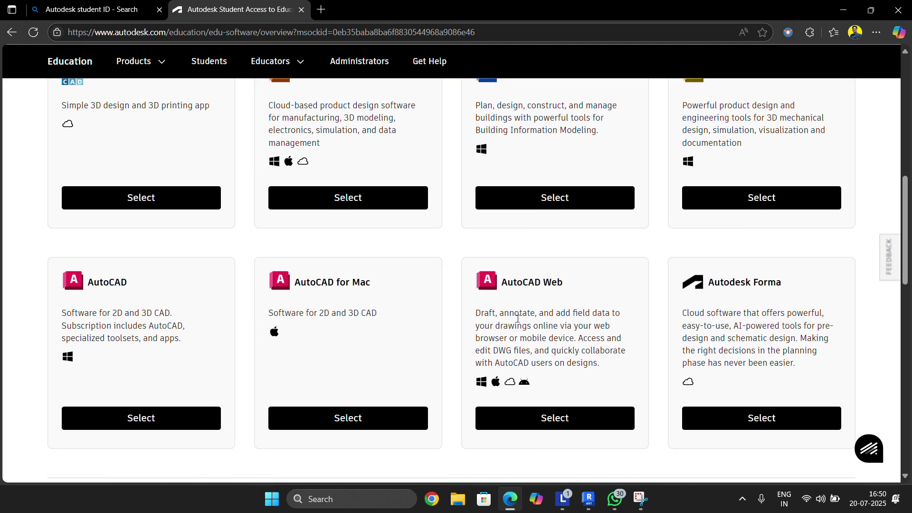
scroll(523, 294, "down", 2)
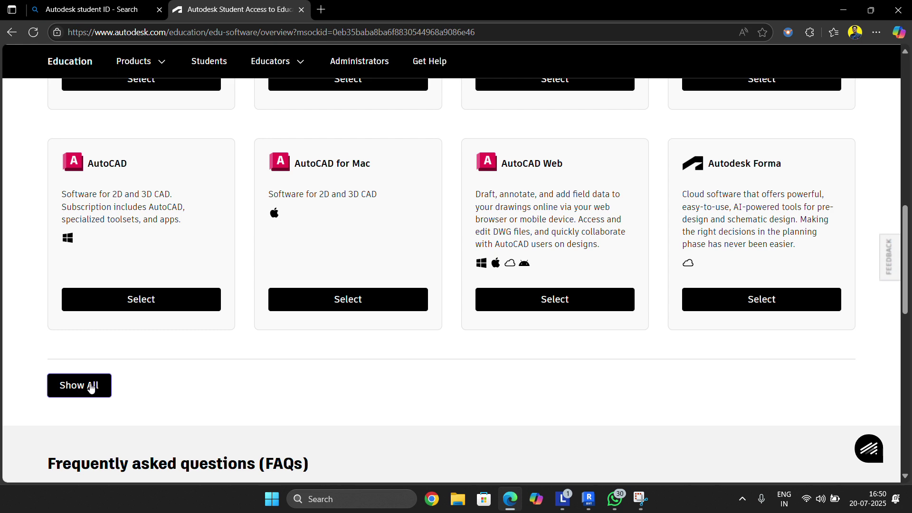
left_click(92, 386)
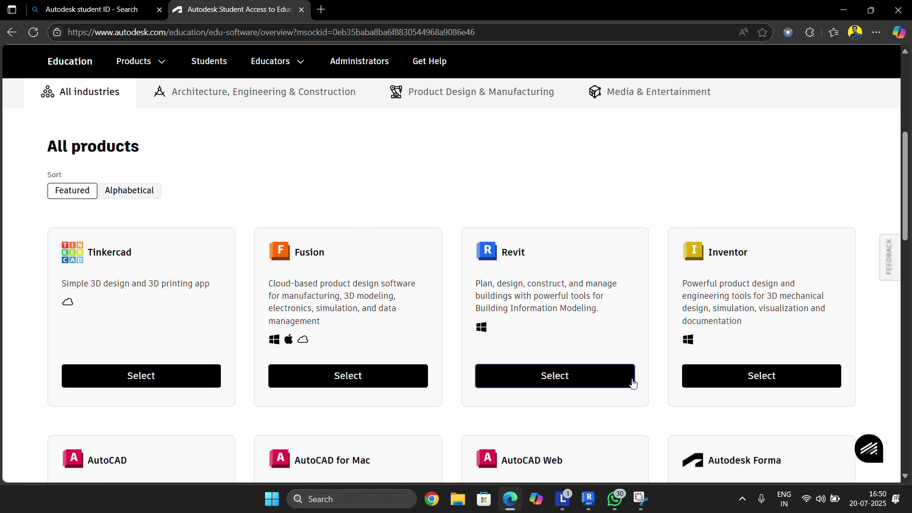
Step: Select Revit and take Access products under its Student subscription plan
left_click(588, 388)
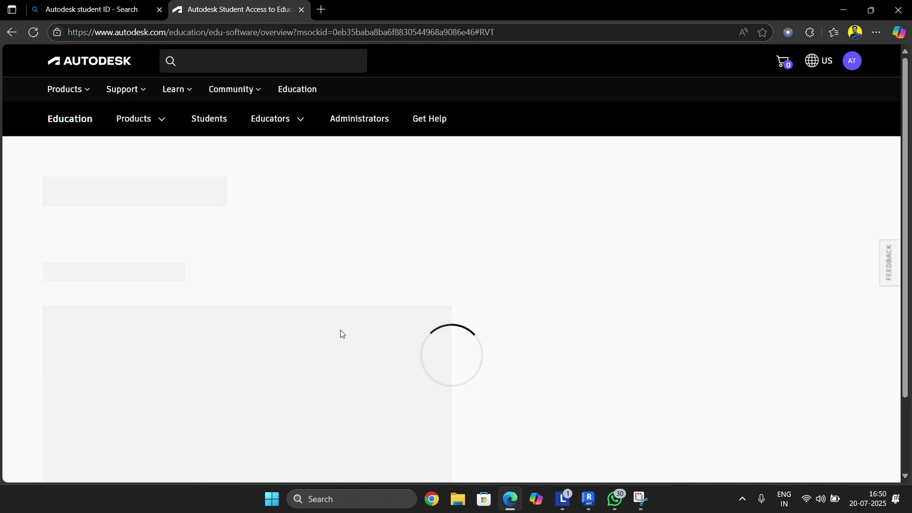
scroll(369, 304, "down", 1)
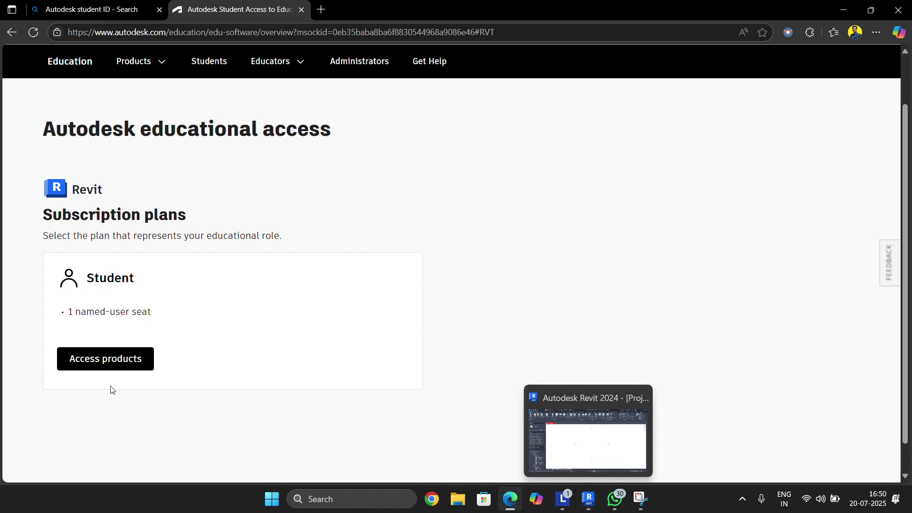
scroll(105, 357, "down", 1)
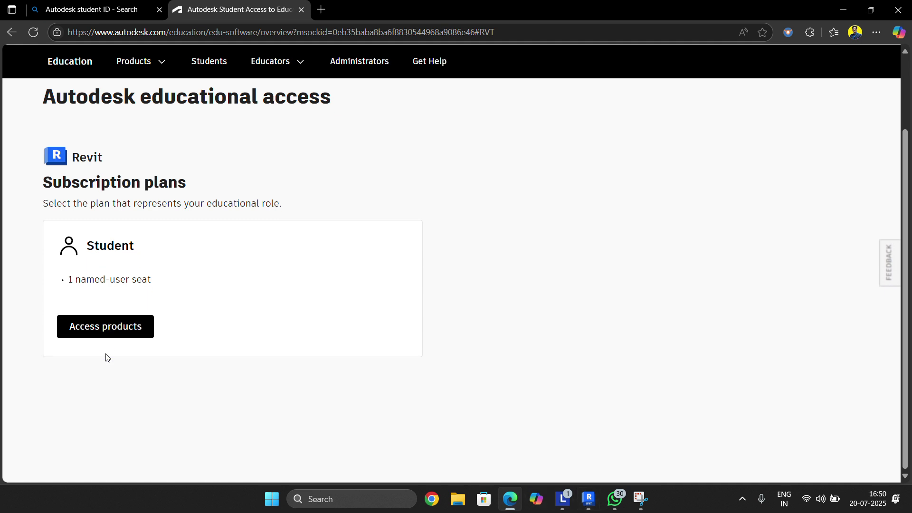
scroll(114, 347, "up", 2)
left_click(114, 387)
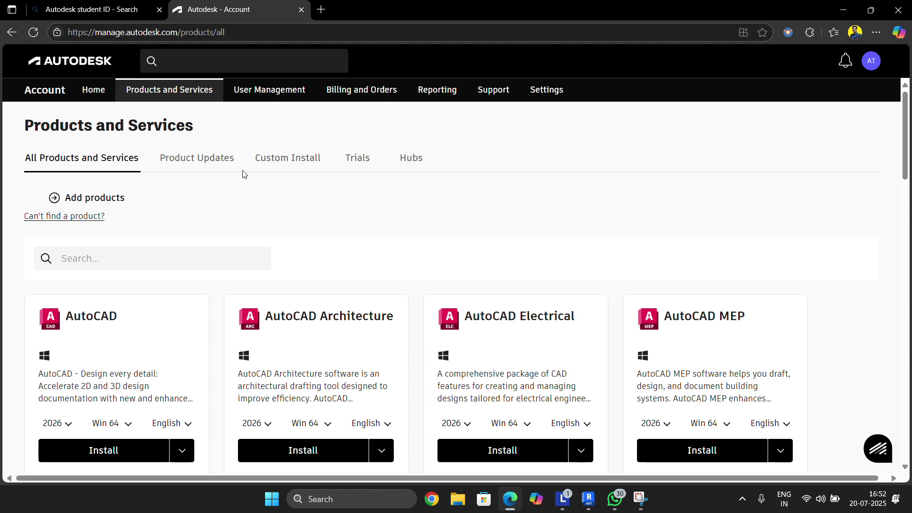
Step: Glance back at the search tab, then scroll through the Products and Services install list
left_click(118, 9)
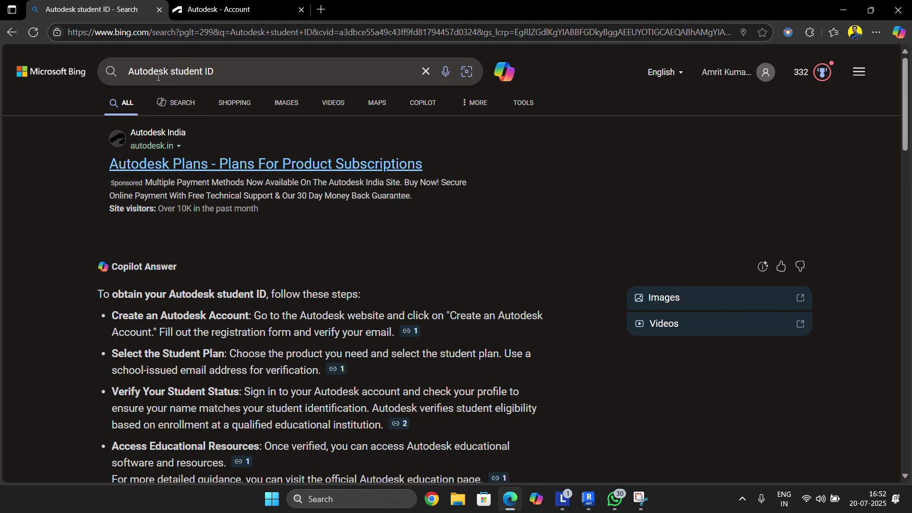
left_click(238, 12)
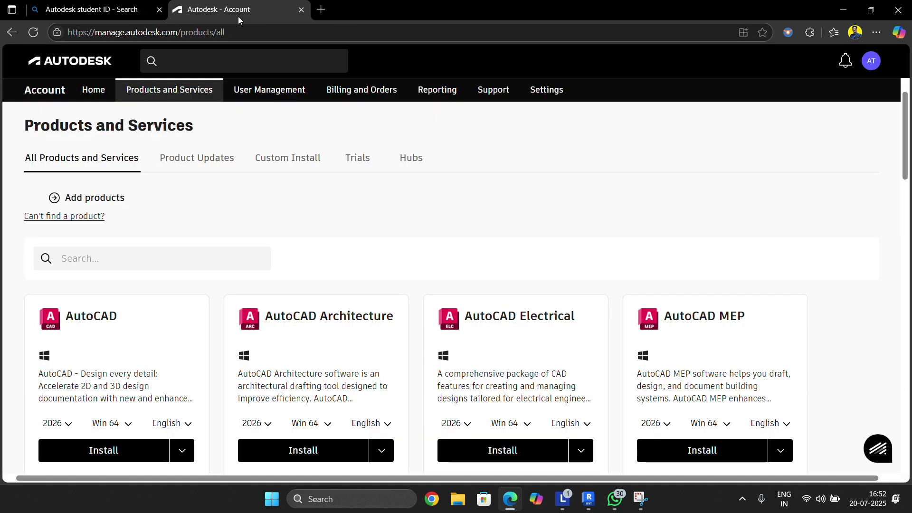
scroll(427, 189, "down", 6)
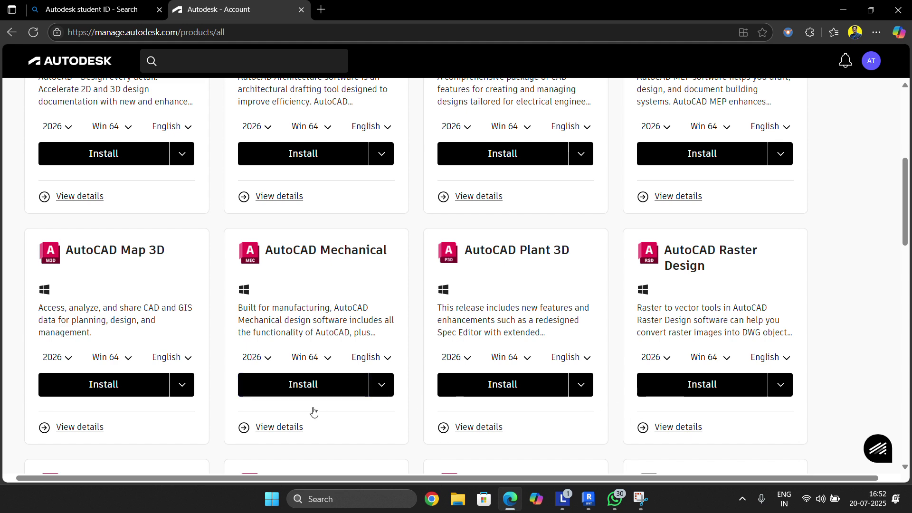
scroll(153, 292, "up", 5)
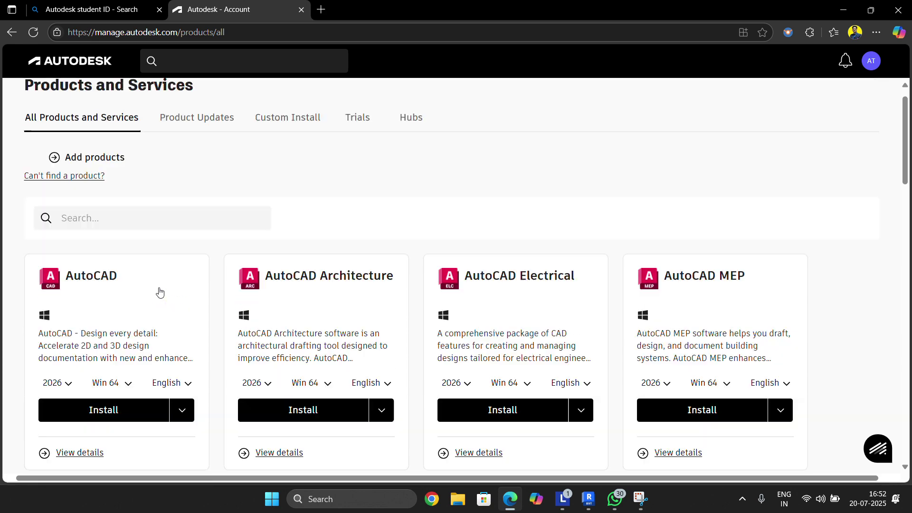
scroll(255, 270, "down", 10)
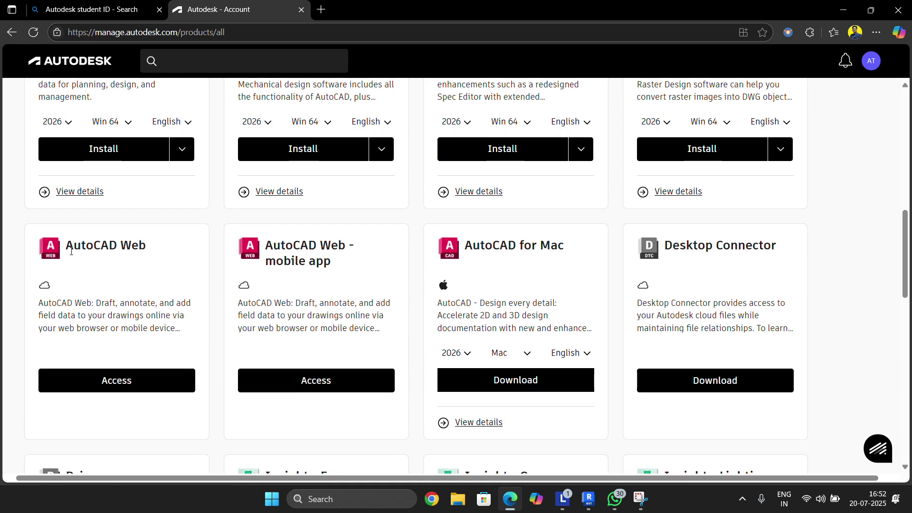
scroll(71, 341, "up", 2)
Step: Inspect AutoCAD Map 3D's version and platform options, leaving Win 64 selected
left_click(66, 239)
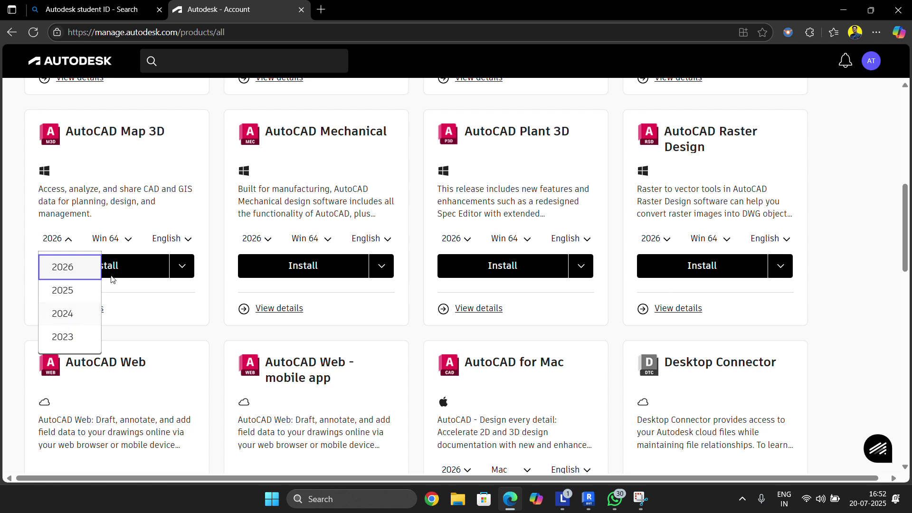
left_click(128, 239)
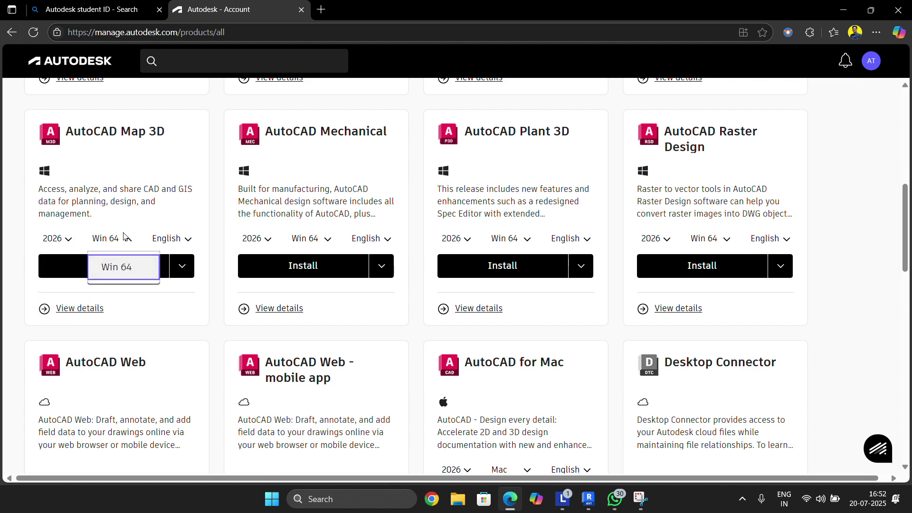
left_click(126, 223)
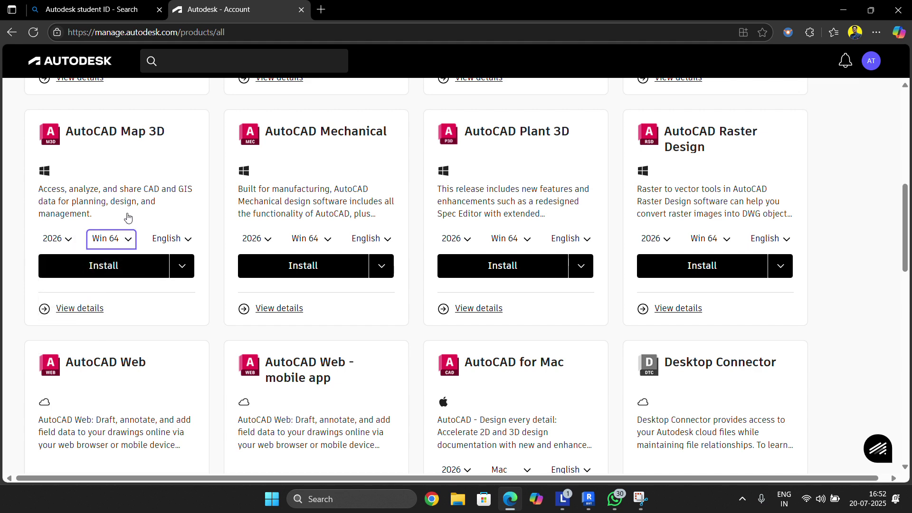
scroll(126, 221, "up", 8)
scroll(133, 215, "up", 1)
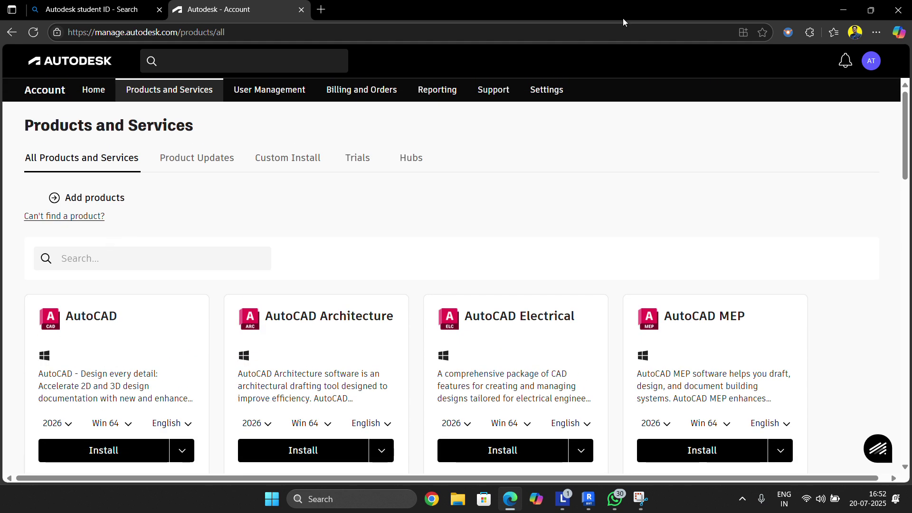
left_click(842, 14)
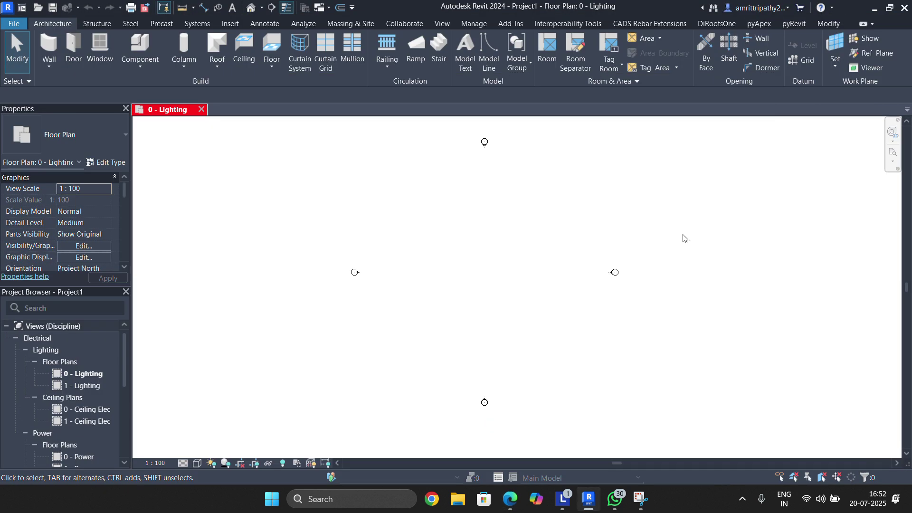